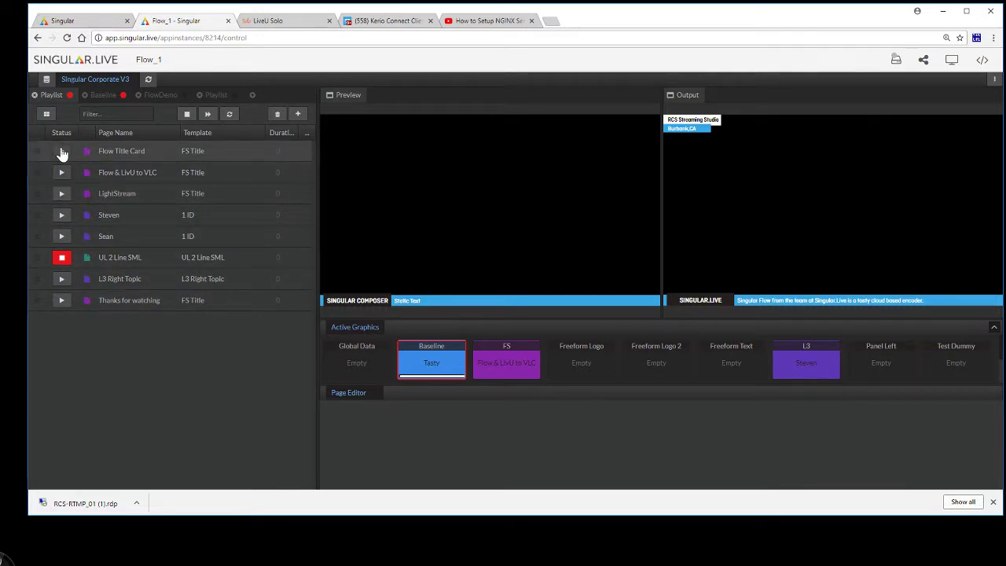
- Play the Steven lower third, then stop it so it leaves the Flow_1 output
click(63, 221)
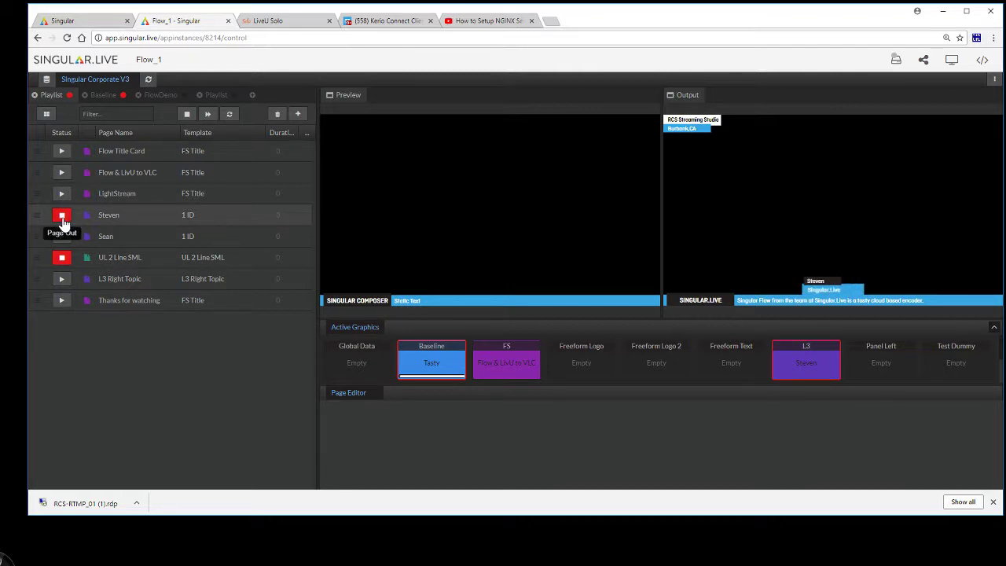
click(63, 221)
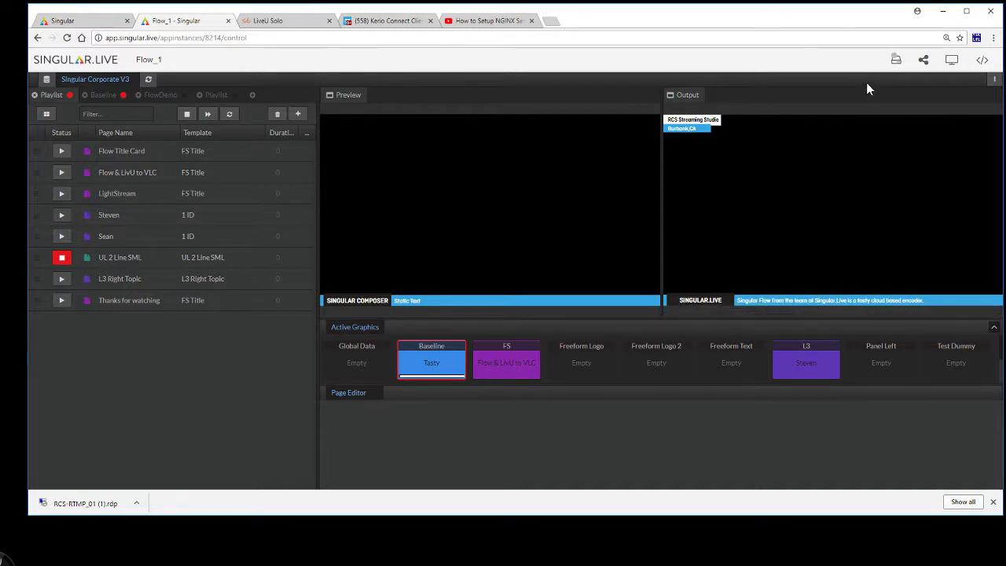
- Choose RTMP as the Flow_1 stream destination and fill in the stream URL under Stream Properties
click(892, 62)
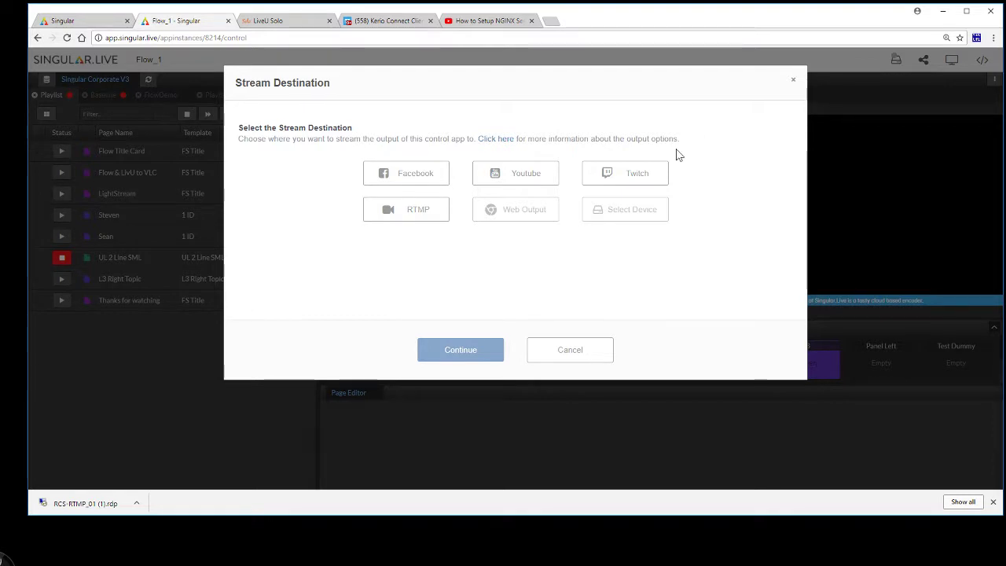
click(429, 216)
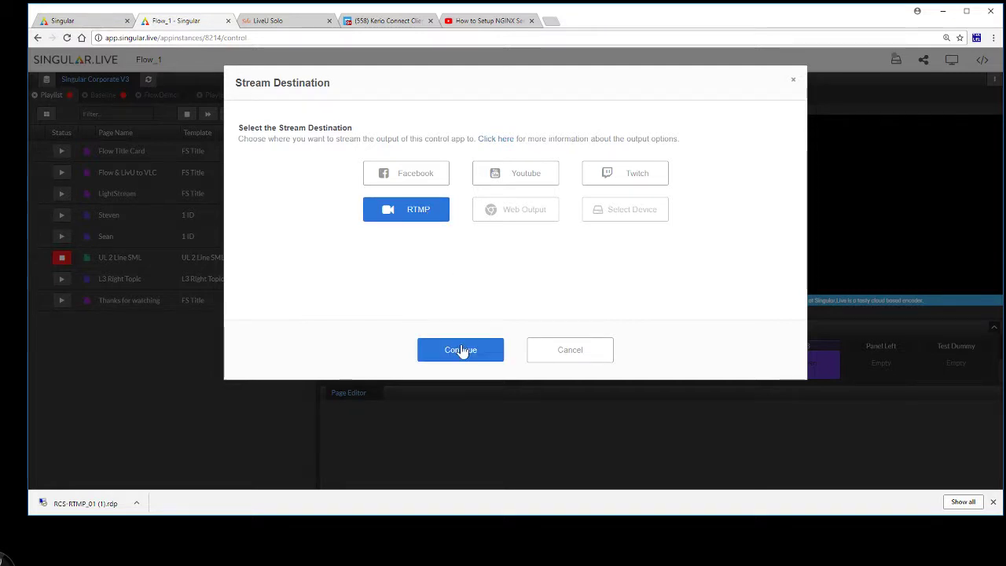
click(461, 350)
click(488, 185)
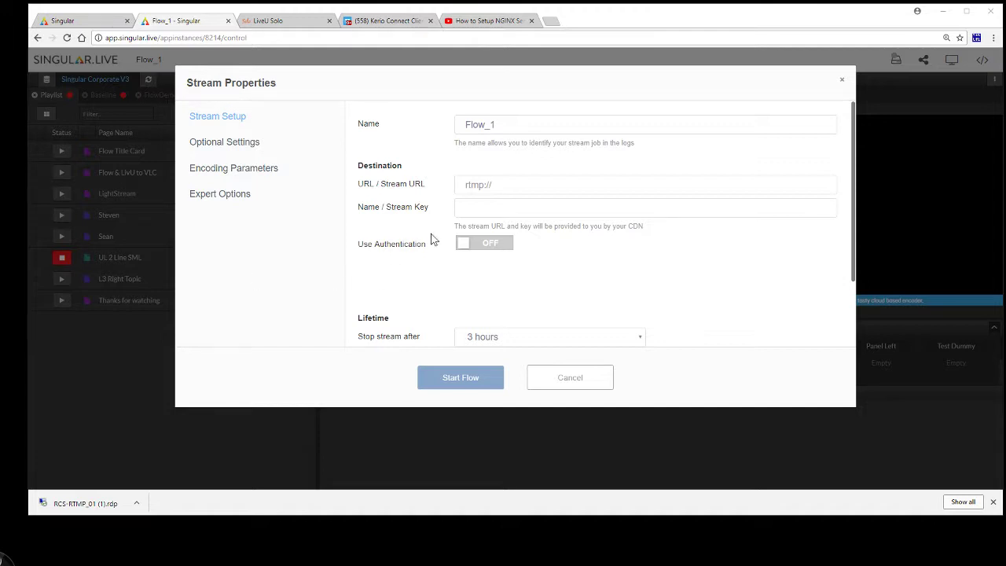
click(492, 183)
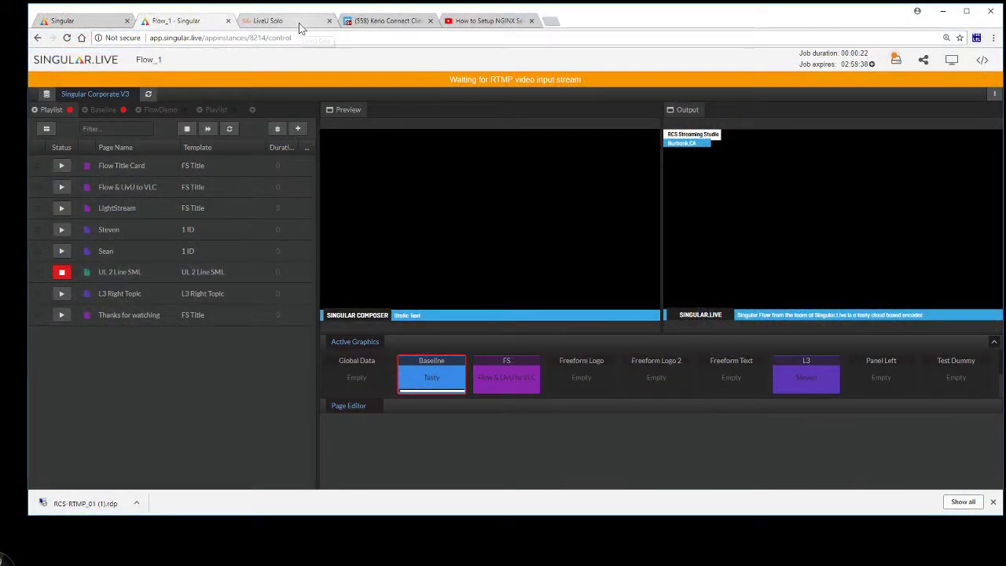
- Select the flow's RTMP server URL from its encoder details, then go to the LiveU Solo dashboard
click(897, 63)
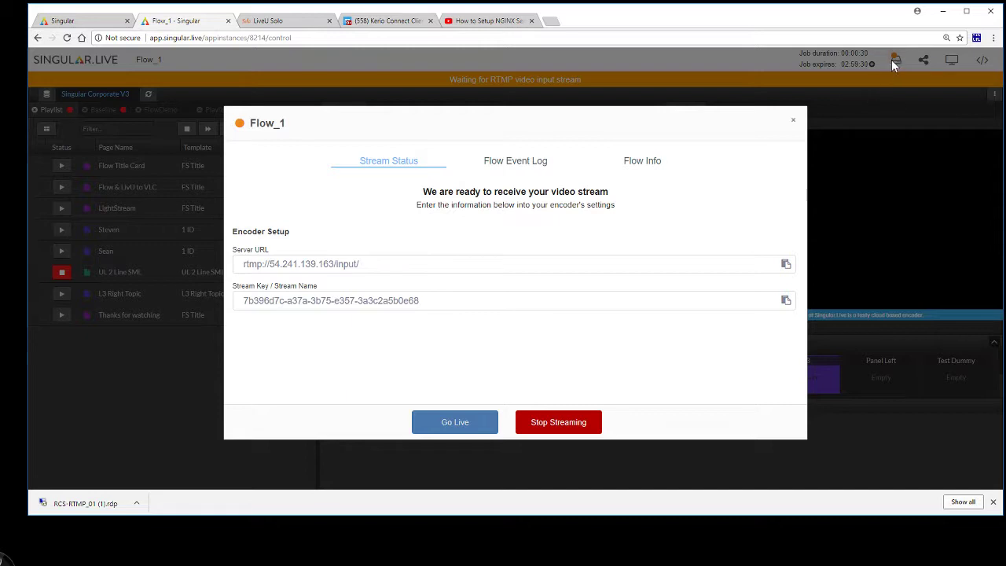
click(387, 272)
key(ctrl+c)
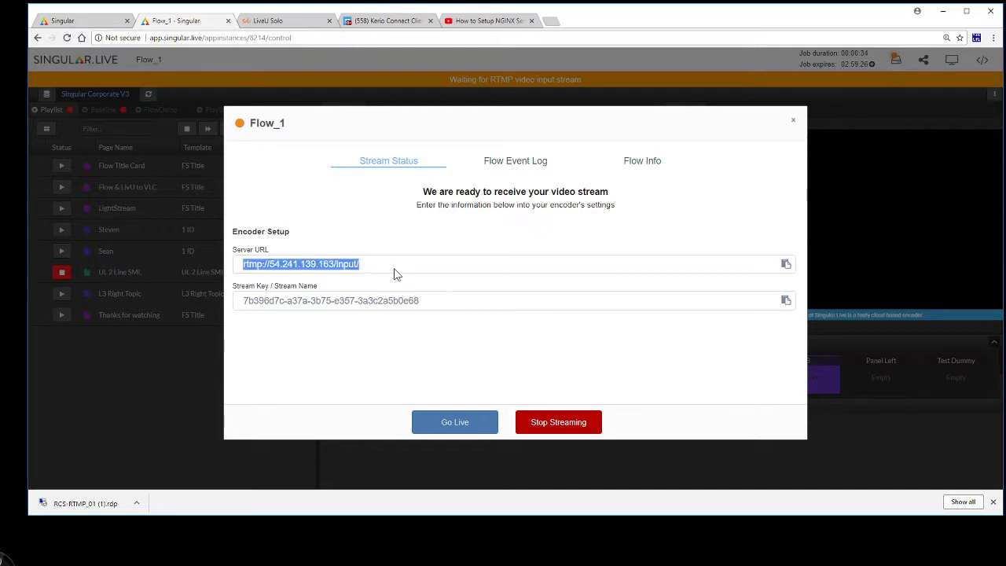
click(274, 21)
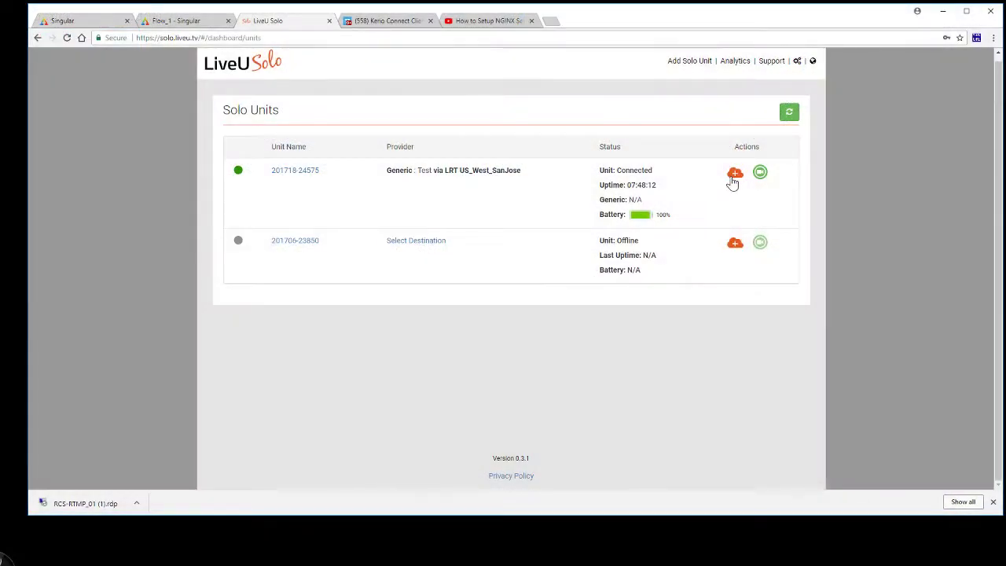
- Create a new Generic RTMP destination on the connected Solo unit named PrivateStream
click(732, 174)
scroll(548, 247, down, 10)
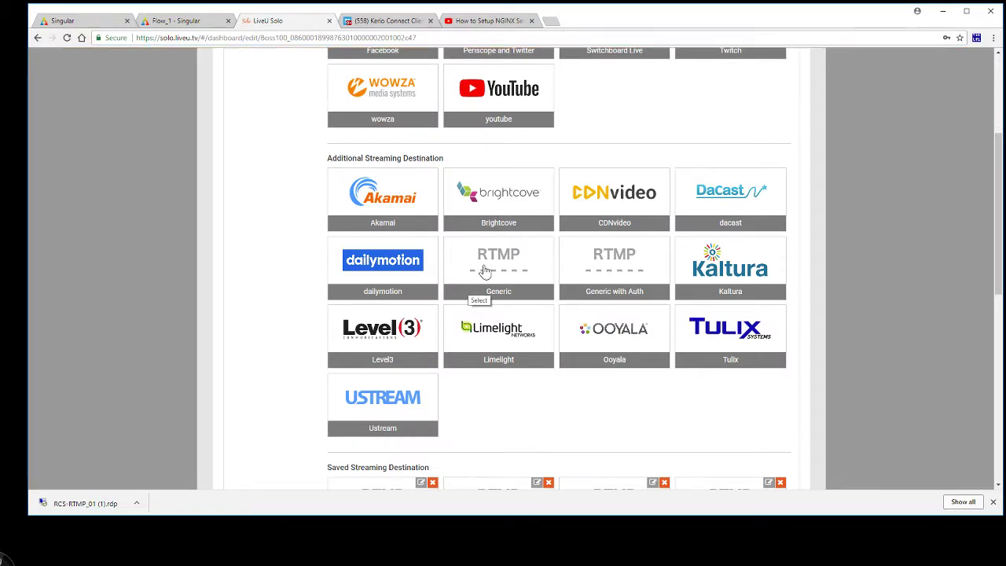
click(482, 272)
click(406, 153)
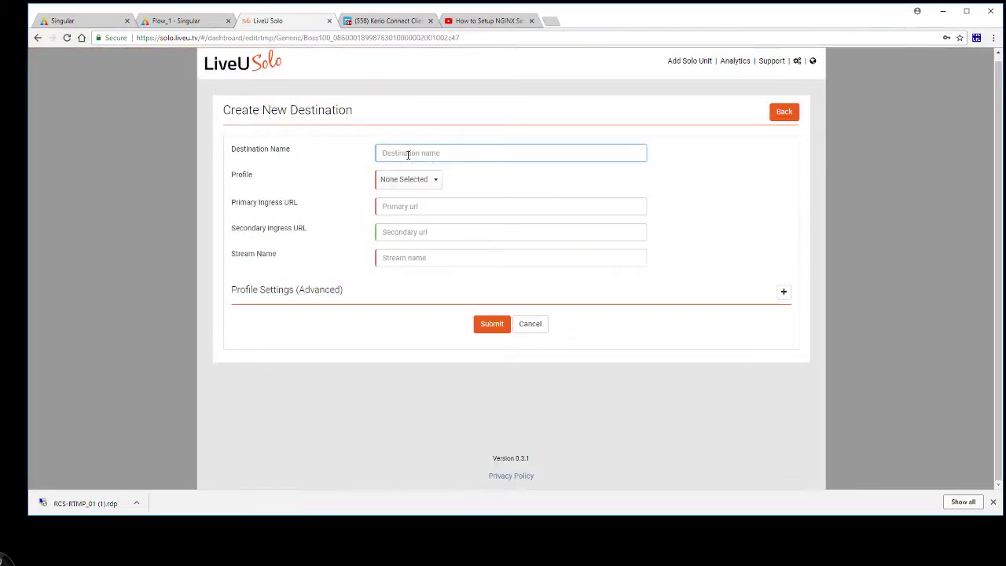
text(PrivateStream)
click(433, 181)
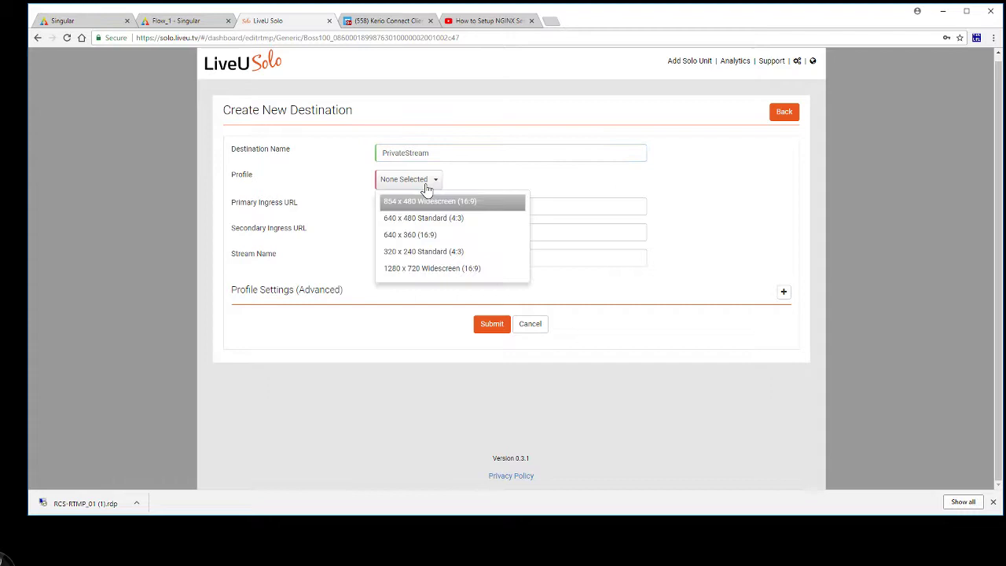
click(434, 269)
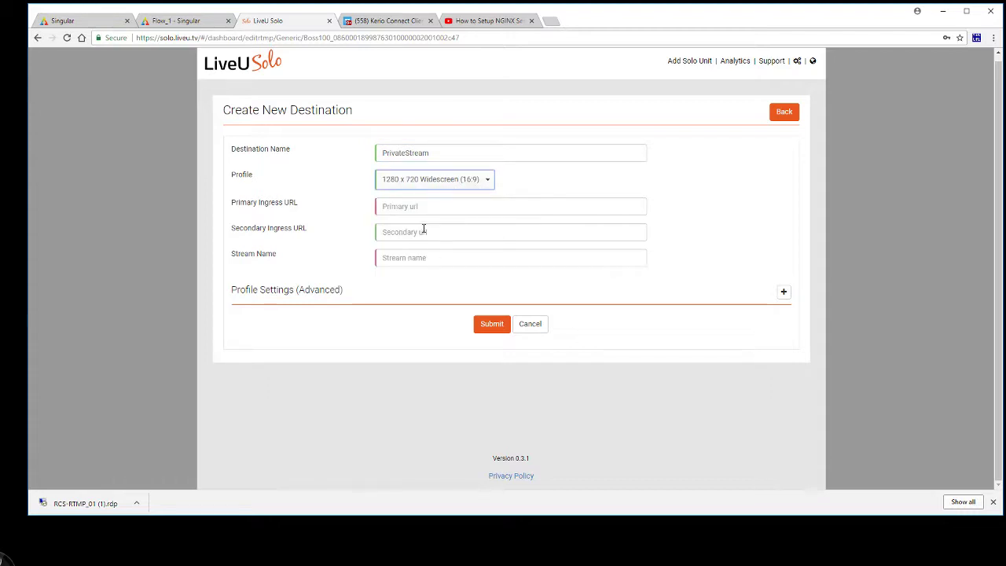
click(415, 207)
key(ctrl+v)
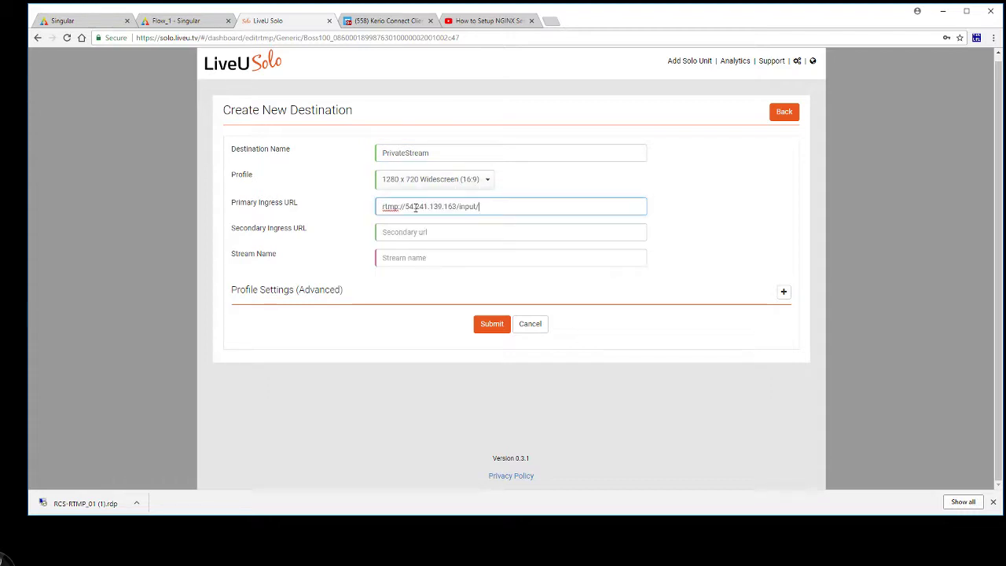
- Copy the Flow_1 stream key in Singular and return to LiveU Solo's new destination form
click(187, 24)
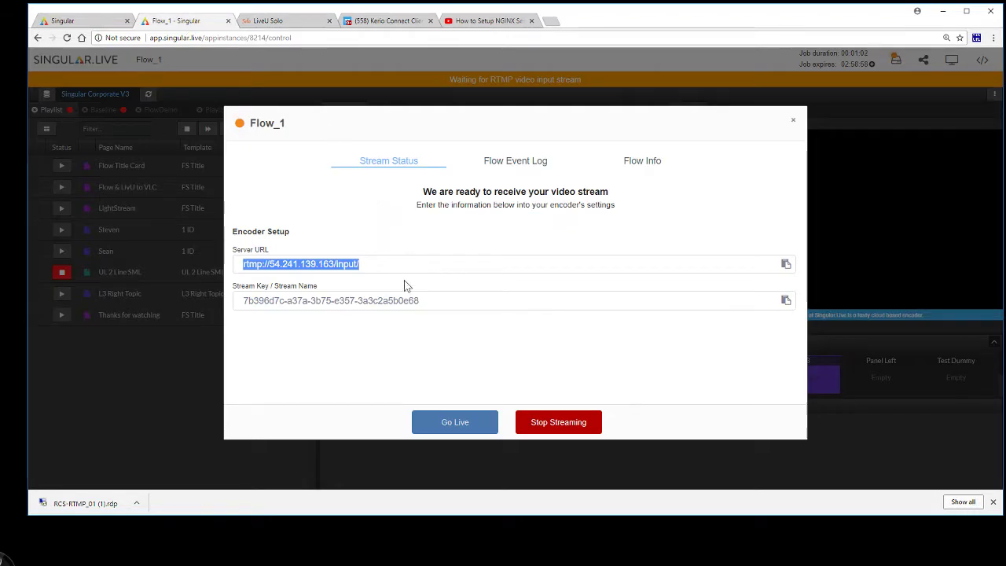
click(434, 301)
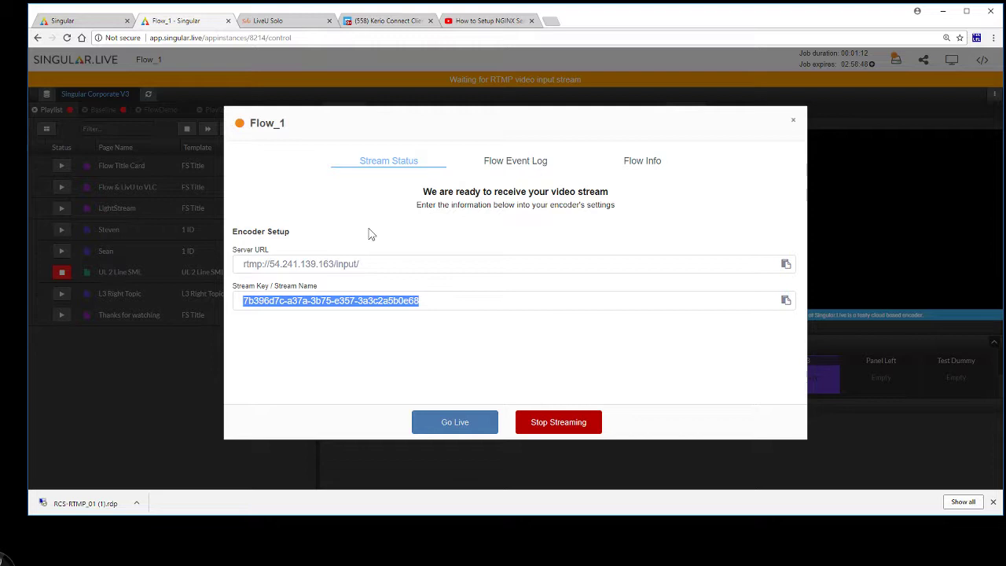
click(275, 21)
- Paste the stream key as Stream Name, save PrivateStream, and start streaming the connected unit
click(437, 259)
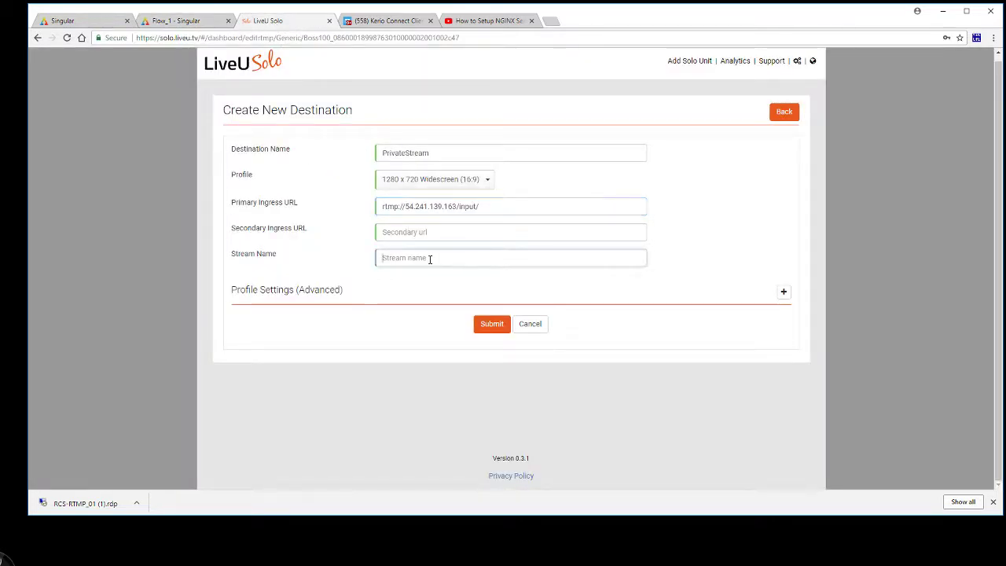
key(ctrl+v)
click(489, 327)
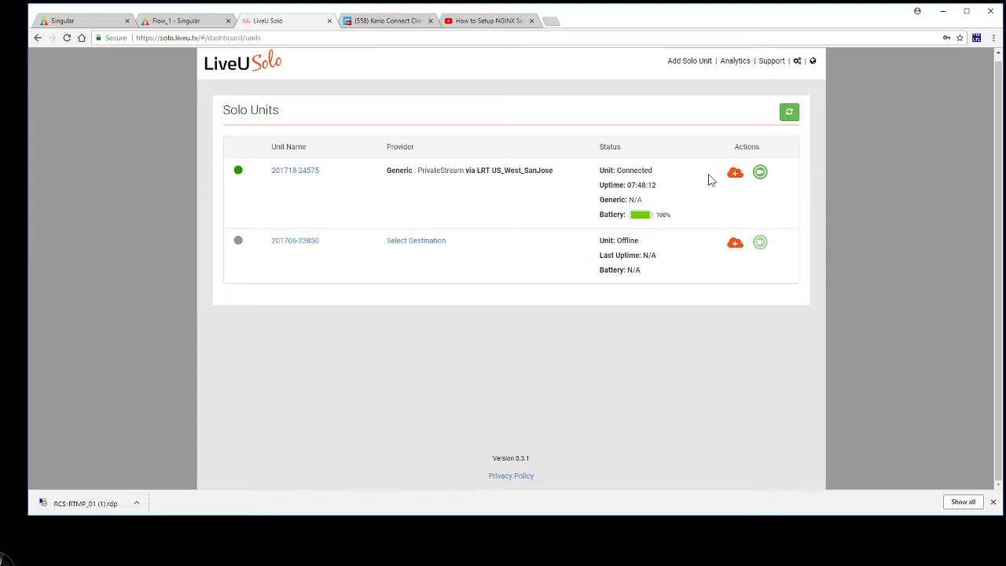
click(759, 175)
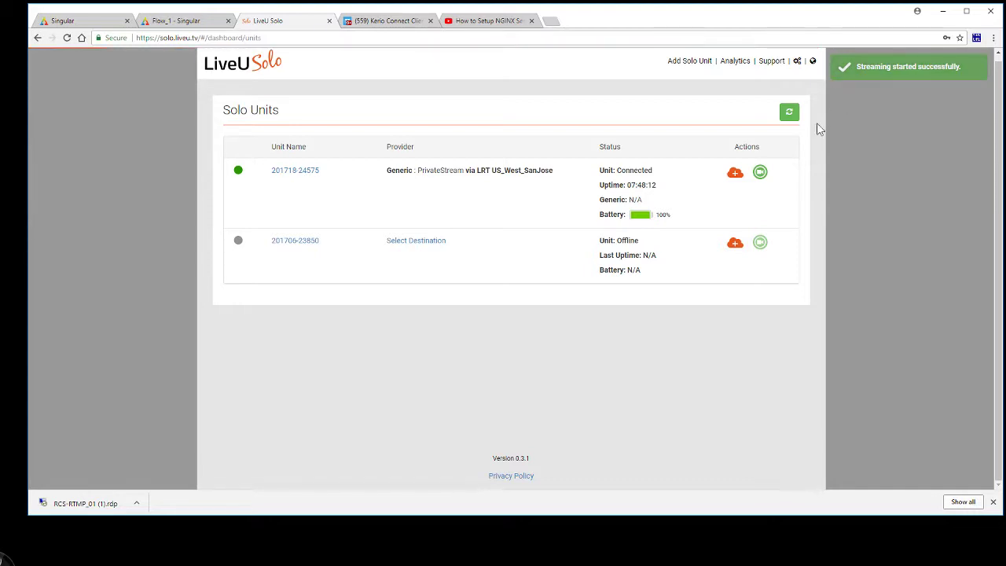
- Play the Flow_1 stream preview to see the LiveU camera feed with the lower third
click(197, 23)
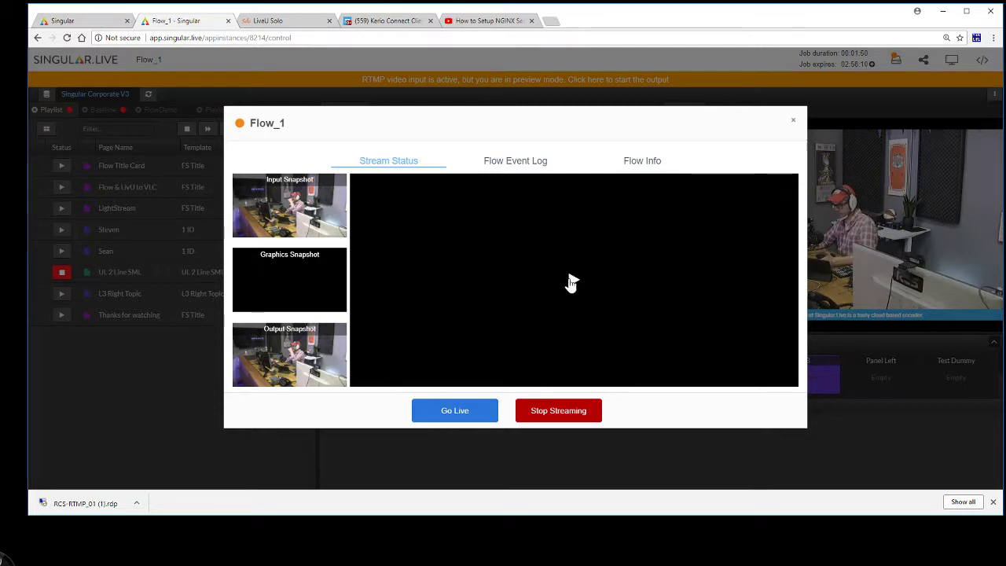
click(573, 281)
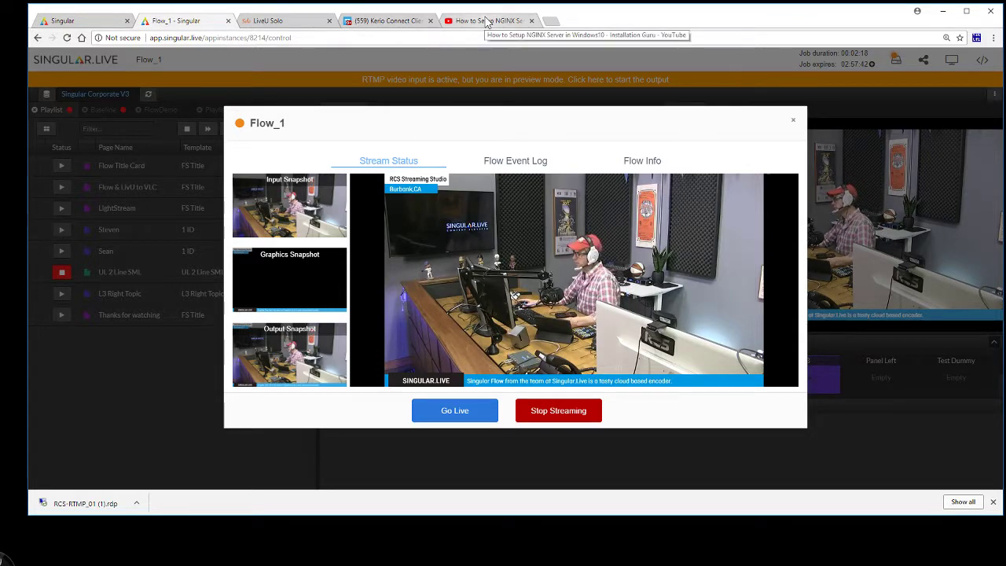
click(486, 21)
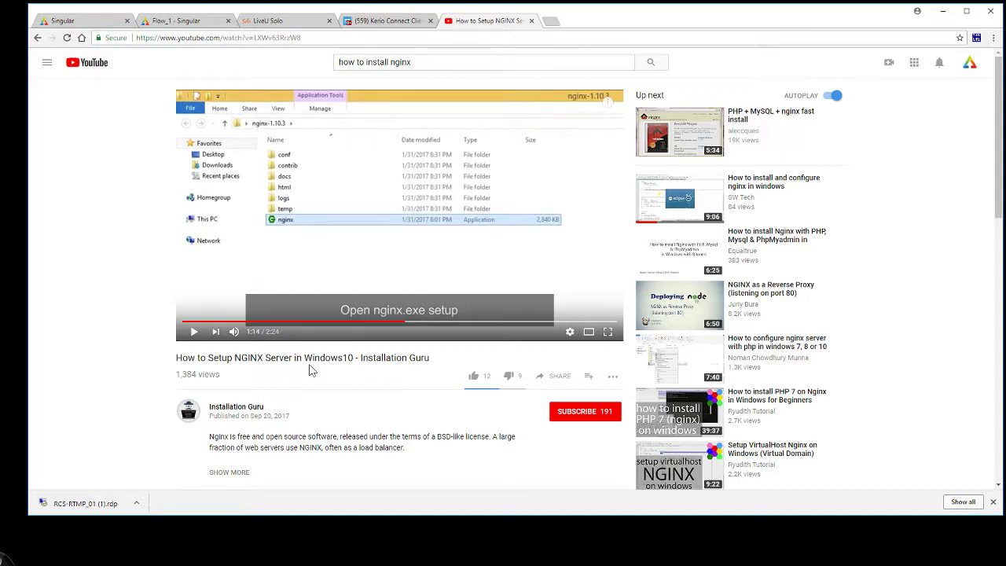
click(195, 24)
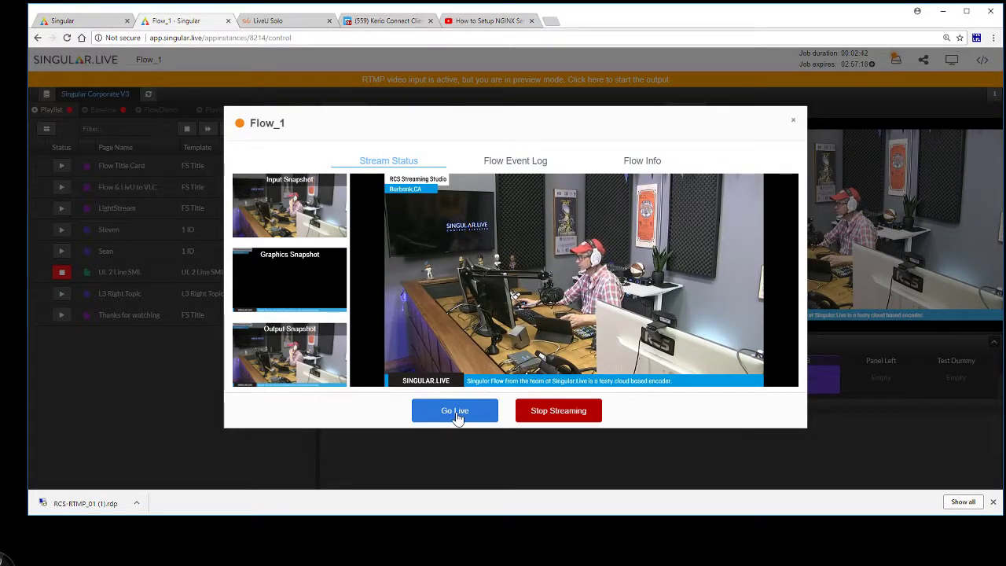
- Take the Flow_1 output live, then close its stream status dialog
click(458, 417)
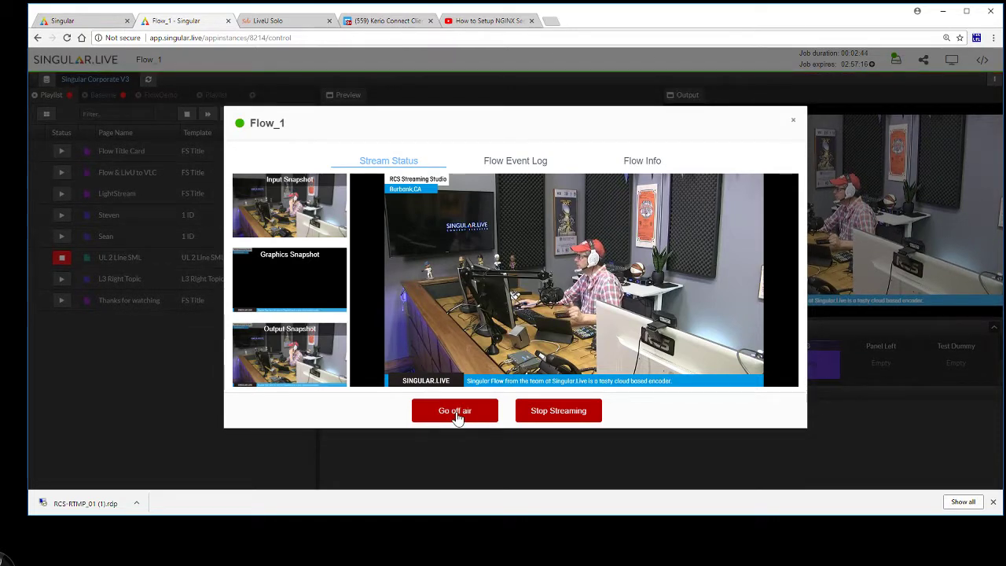
click(794, 124)
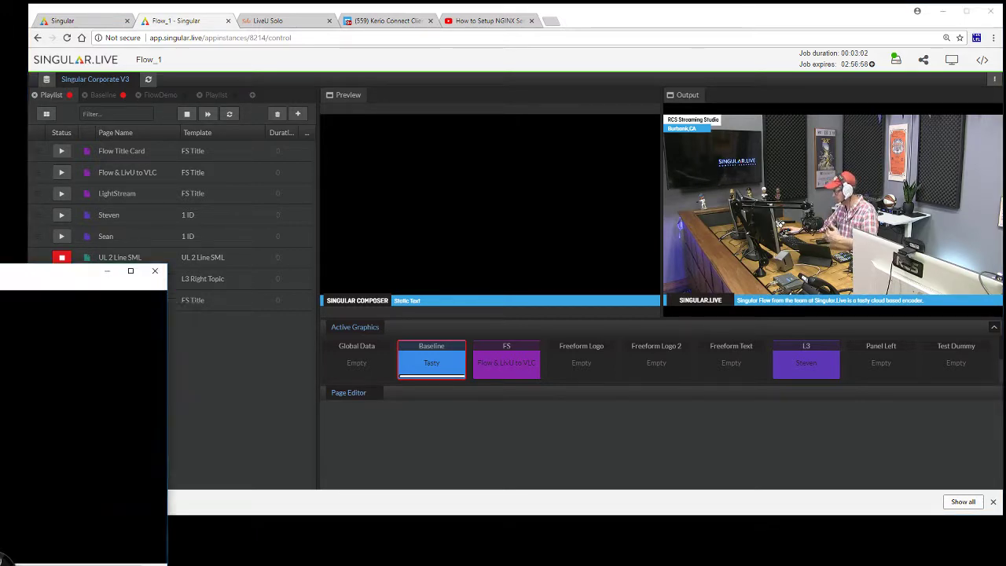
- Reposition the VLC window playing the RCS-1 stream to the upper left of the screen
drag(226, 232, 404, 119)
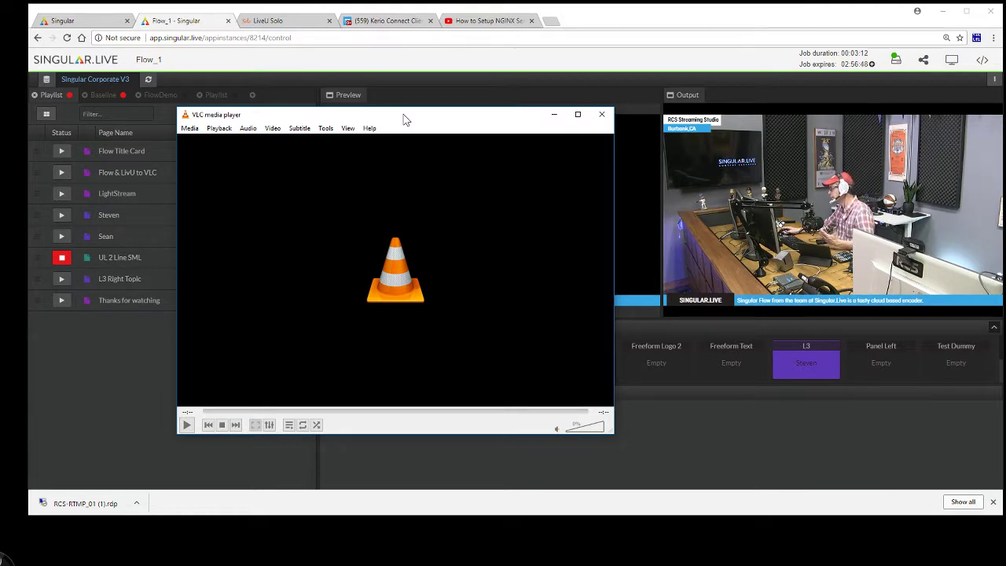
mouse_move(403, 119)
mouse_down()
mouse_move(377, 104)
mouse_move(396, 113)
mouse_up()
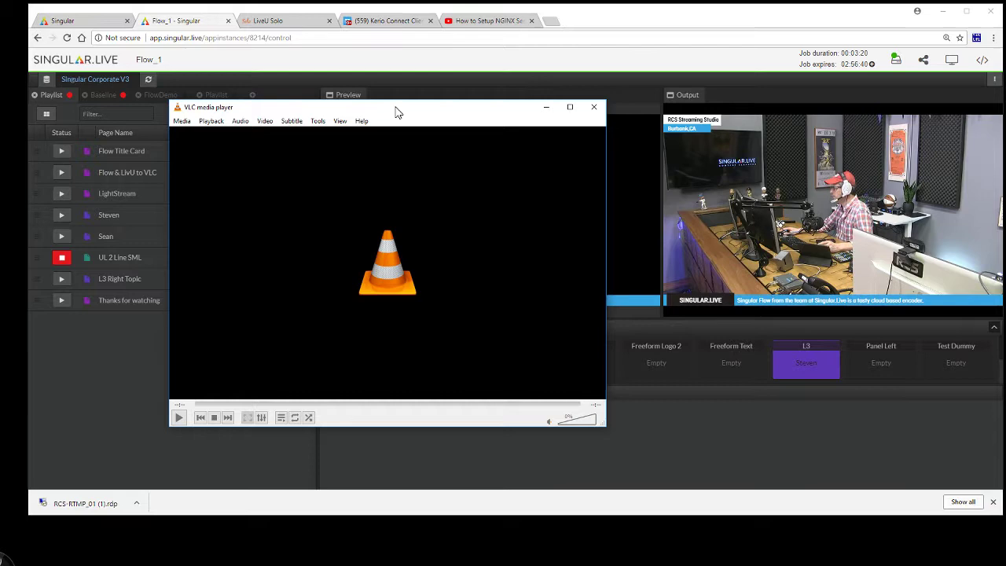
drag(396, 113, 0, 267)
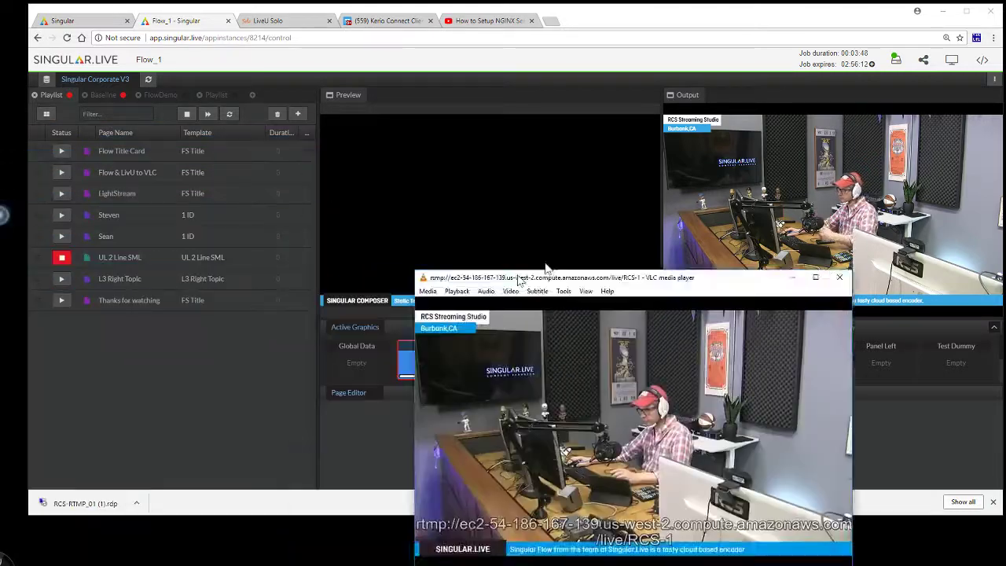
drag(519, 280, 179, 91)
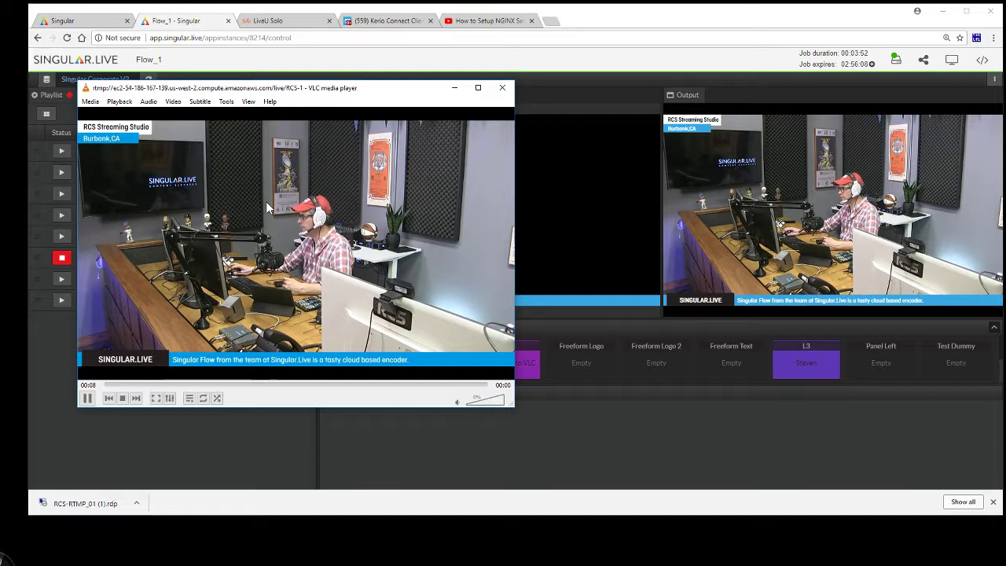
- Reopen Flow_1's stream status and play its preview, then move VLC top-left and shrink it
mouse_move(718, 175)
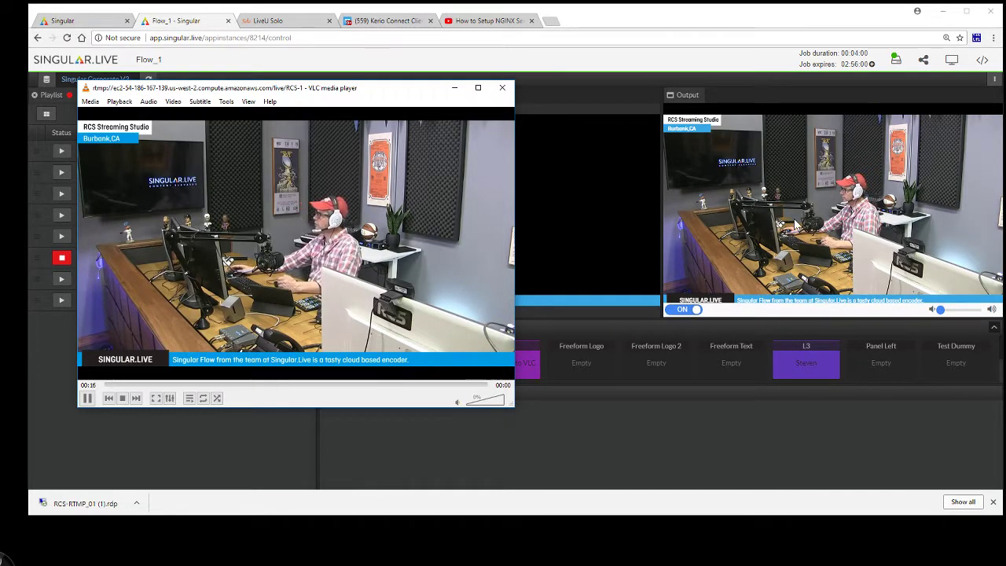
click(896, 60)
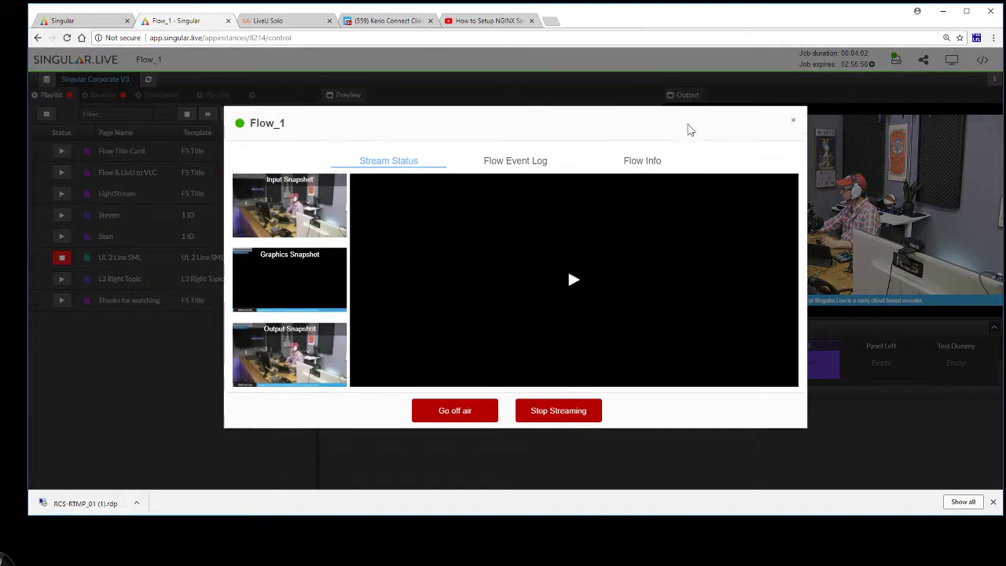
click(574, 282)
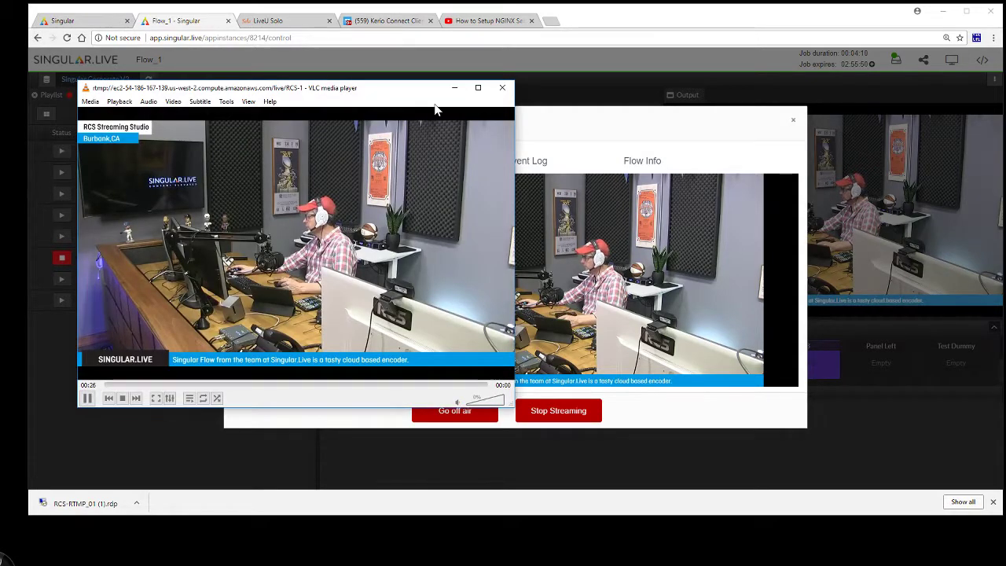
drag(389, 92, 353, 41)
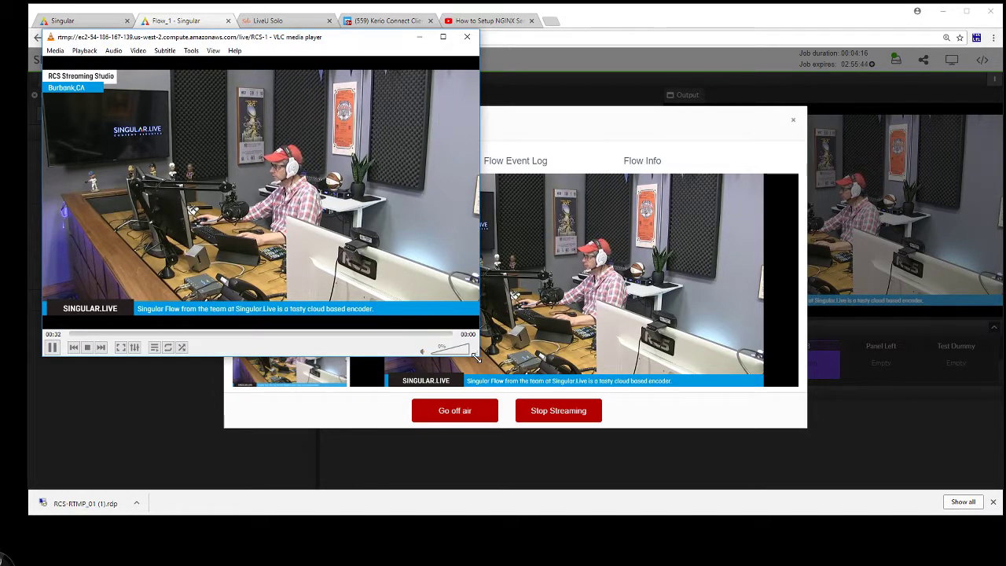
drag(476, 356, 287, 228)
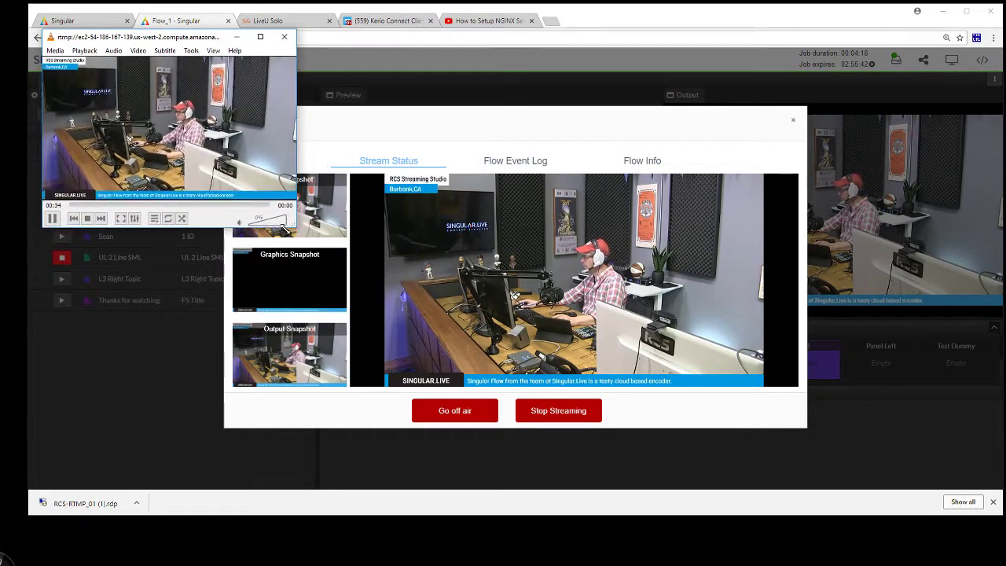